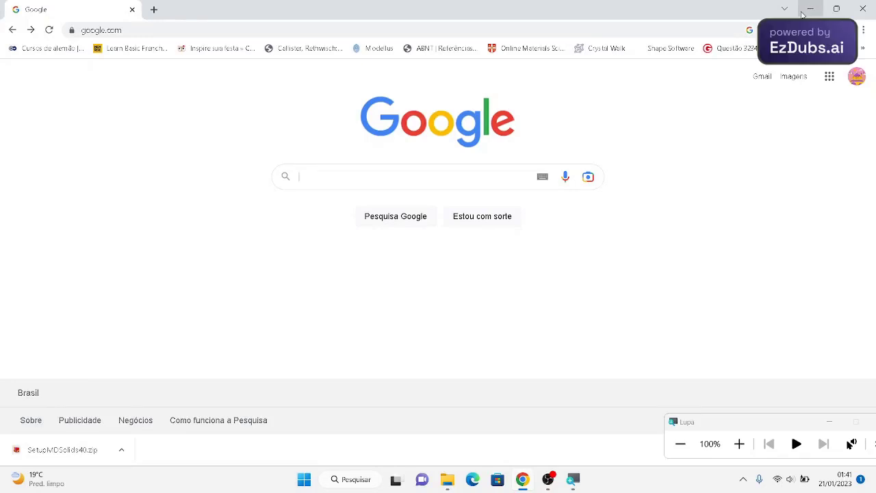
# Search Google for 'md solids'.
pyautogui.write('md')
pyautogui.write(' solids')
pyautogui.press('Return')
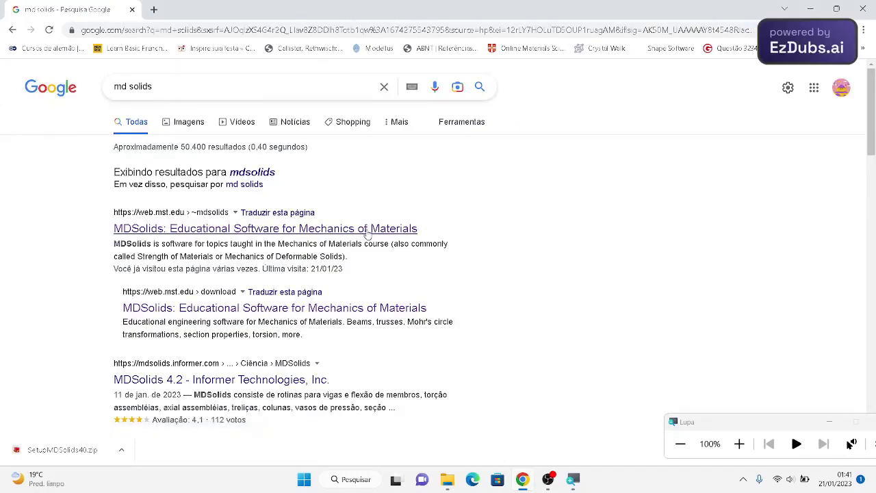
# Open the MDSolids educational software site from the first search result and browse its home page.
pyautogui.click(368, 233)
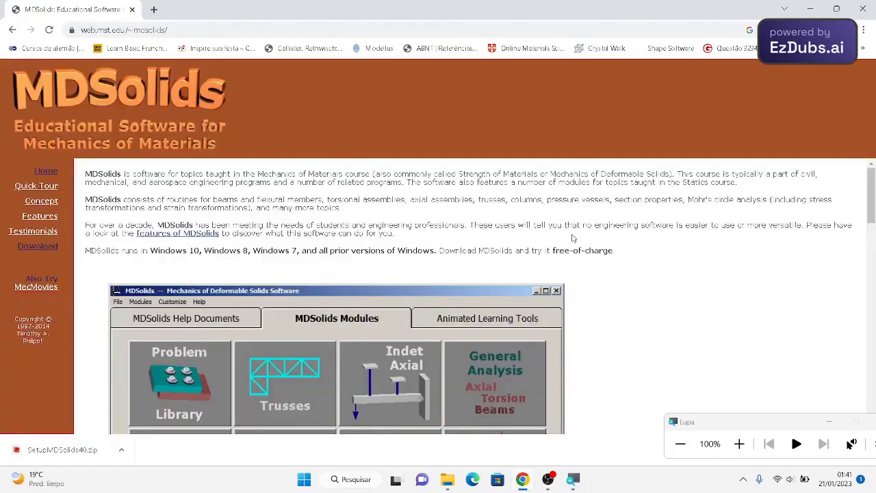
pyautogui.scroll(-2, 574, 239)
pyautogui.scroll(2, 574, 238)
pyautogui.scroll(-1, 579, 242)
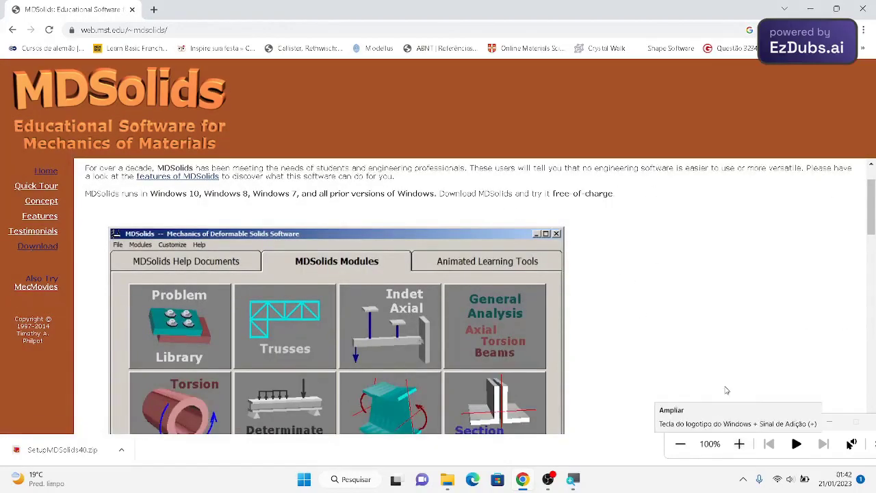
pyautogui.press('super')
pyautogui.press('Escape')
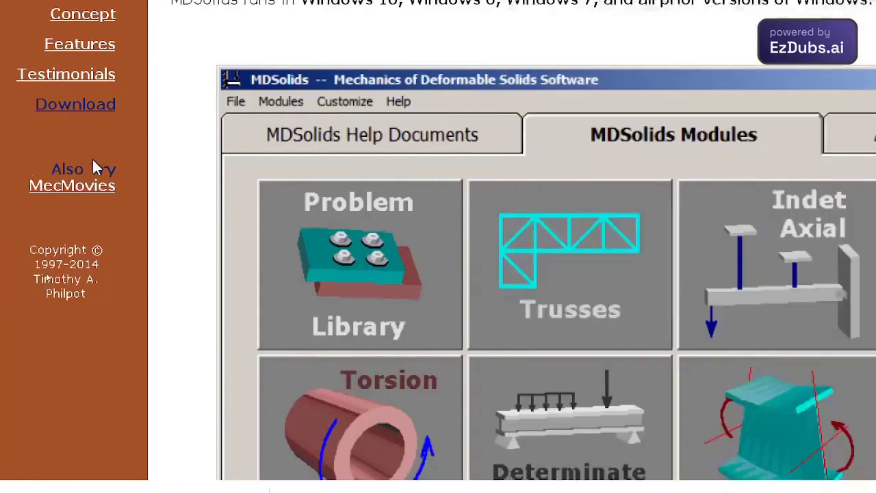
# Go to the Download page and start downloading the MDSolids 4.1.0 installer.
pyautogui.click(81, 107)
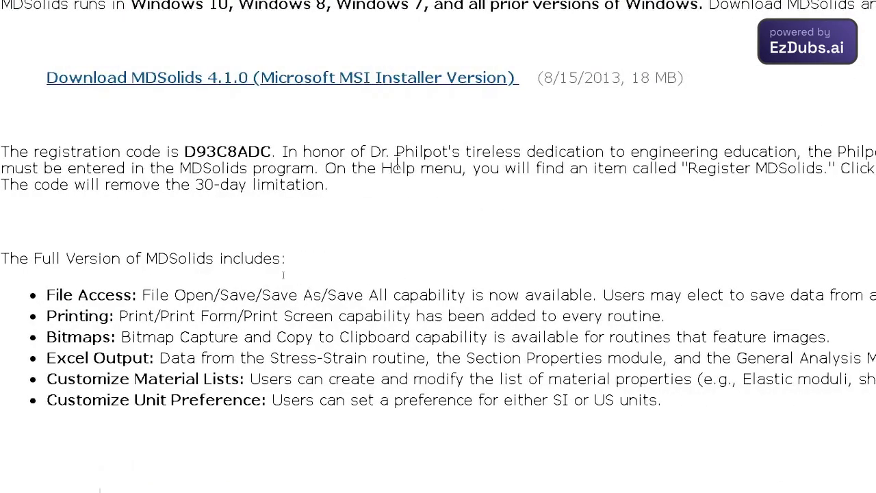
pyautogui.press('super+minus')
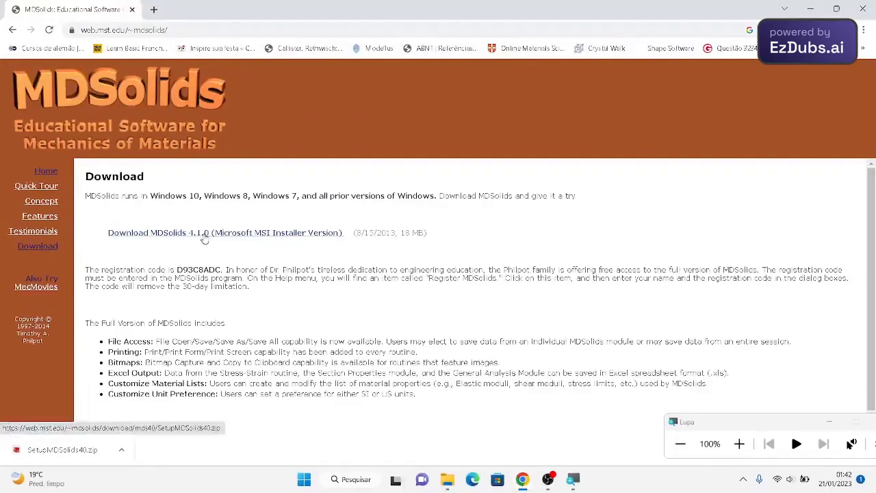
pyautogui.click(204, 233)
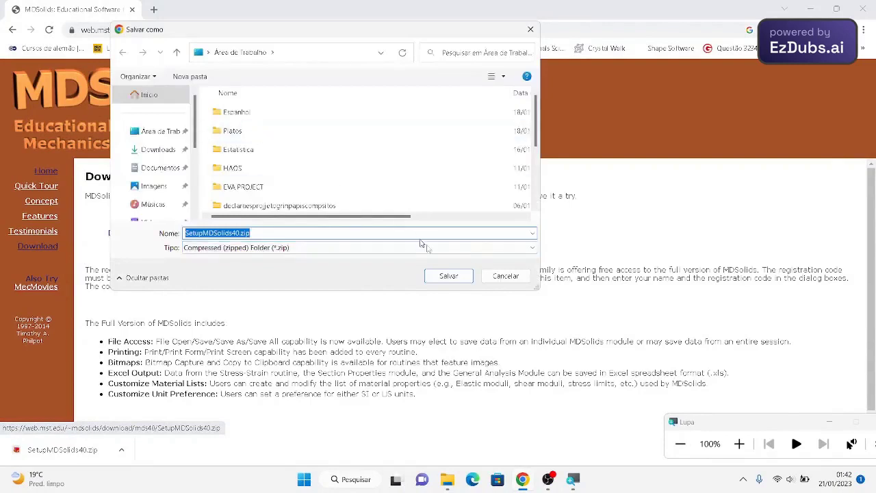
# Save SetupMDSolids40.zip to the Desktop and dismiss the finished downloads list.
pyautogui.click(449, 276)
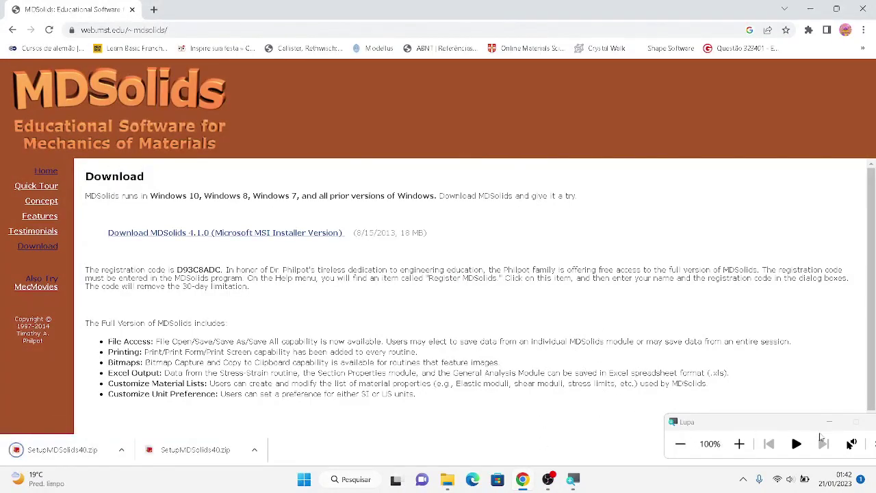
pyautogui.click(822, 428)
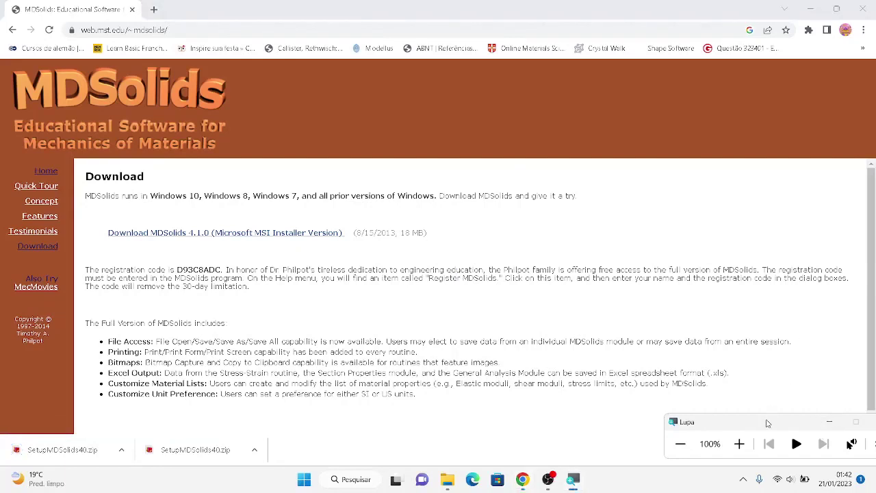
pyautogui.click(865, 449)
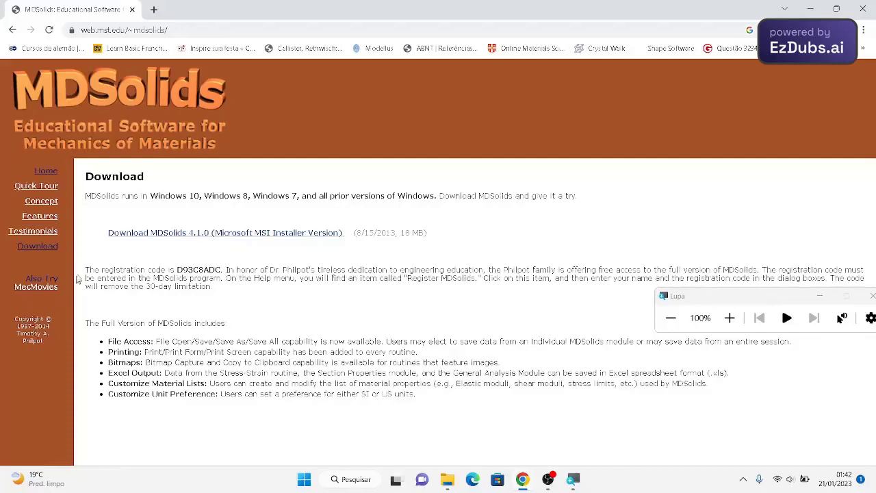
pyautogui.click(730, 319)
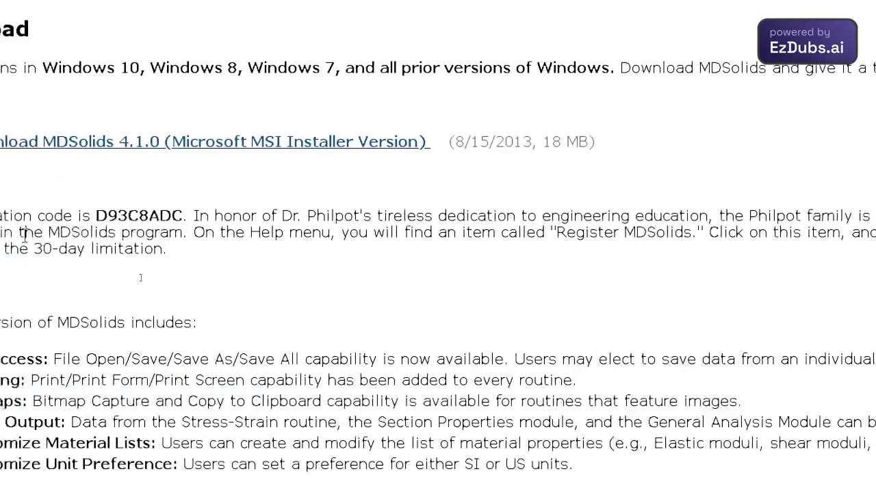
pyautogui.moveTo(356, 215); pyautogui.dragTo(442, 217)
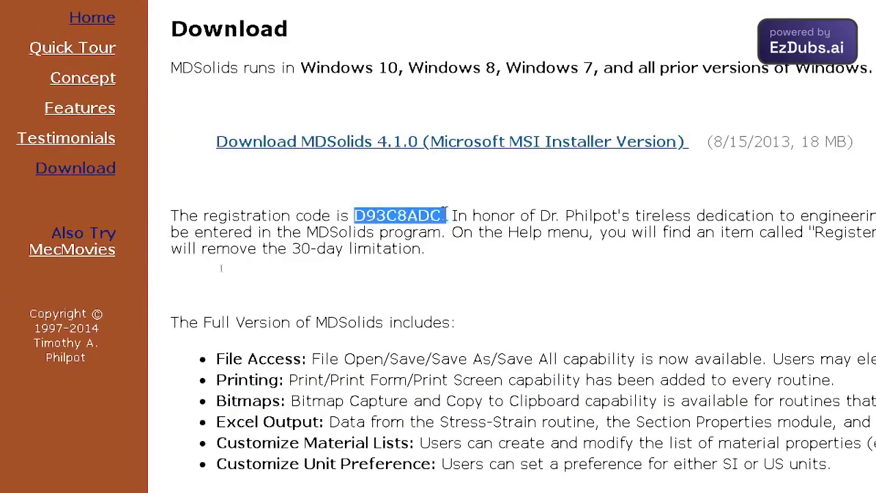
pyautogui.rightClick(401, 215)
pyautogui.click(470, 235)
pyautogui.press('super+minus')
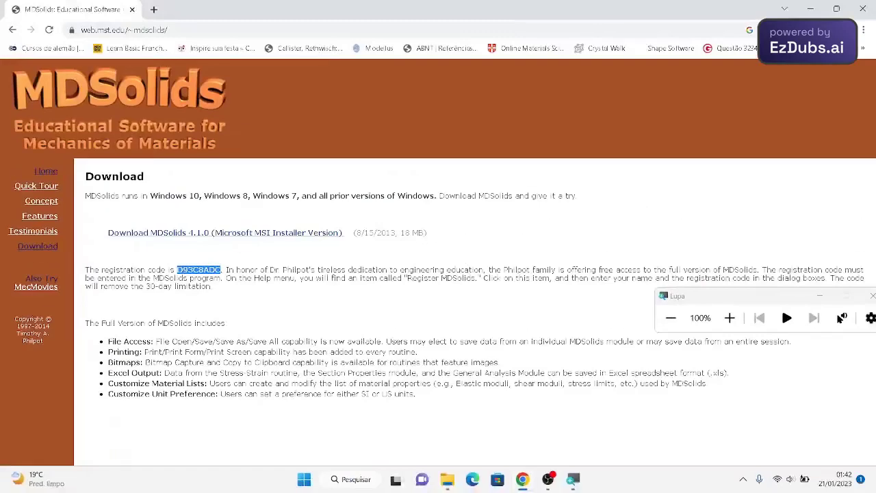
pyautogui.click(807, 15)
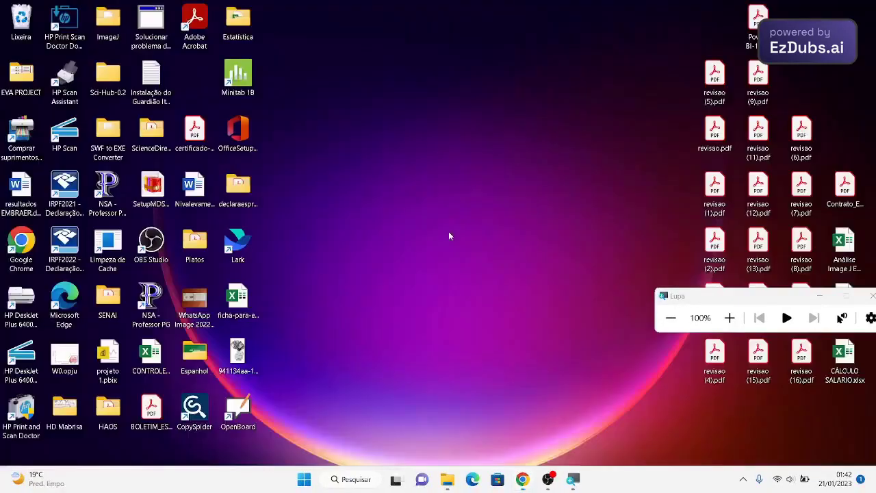
# Extract SetupMDSolids40.zip with Extract All into a SetupMDSolids40 folder on the desktop.
pyautogui.moveTo(157, 192); pyautogui.dragTo(460, 137)
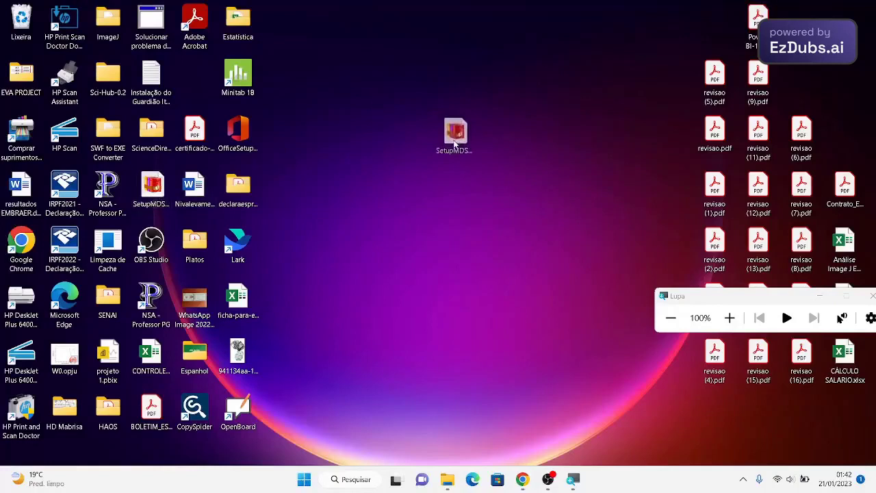
pyautogui.rightClick(460, 136)
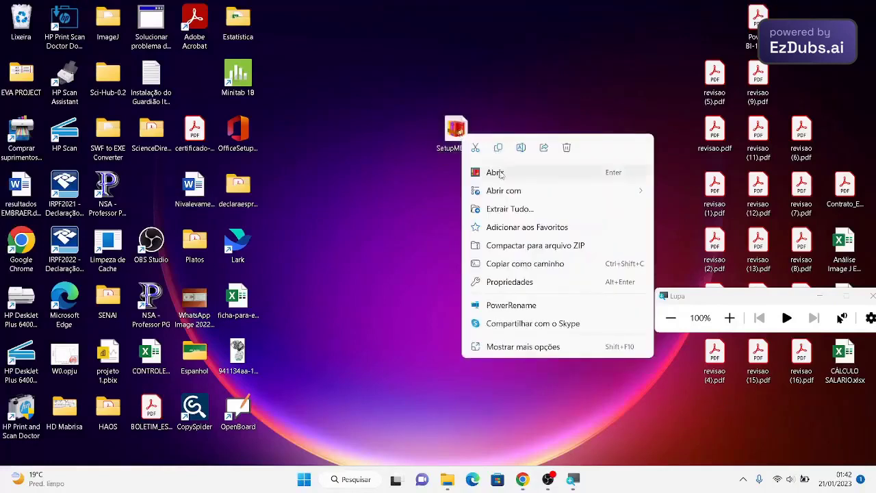
pyautogui.click(525, 209)
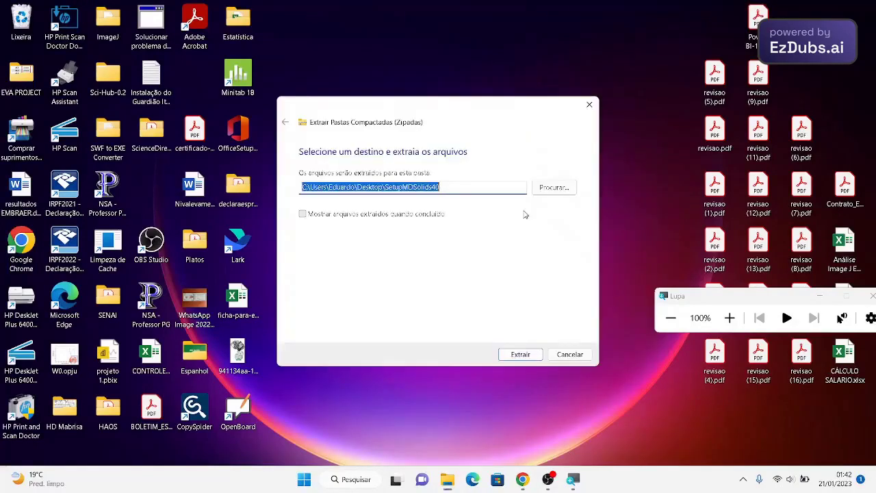
pyautogui.click(520, 354)
pyautogui.moveTo(151, 186); pyautogui.dragTo(455, 246)
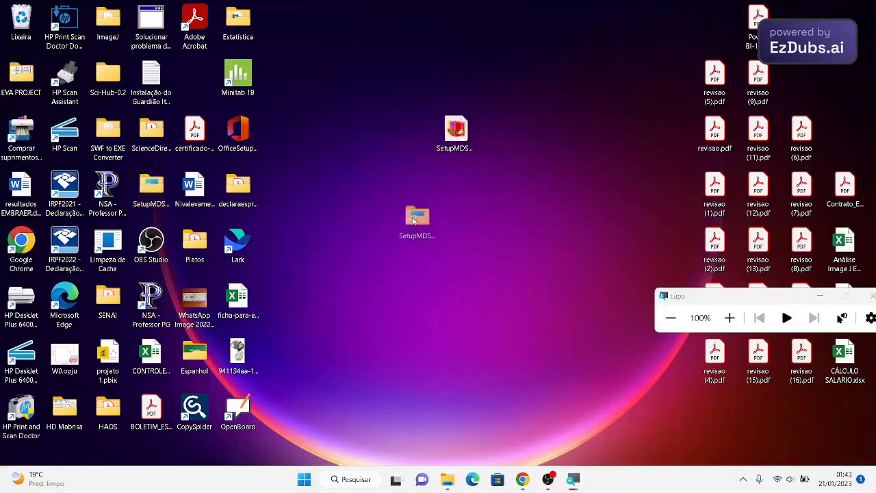
pyautogui.press('super+plus')
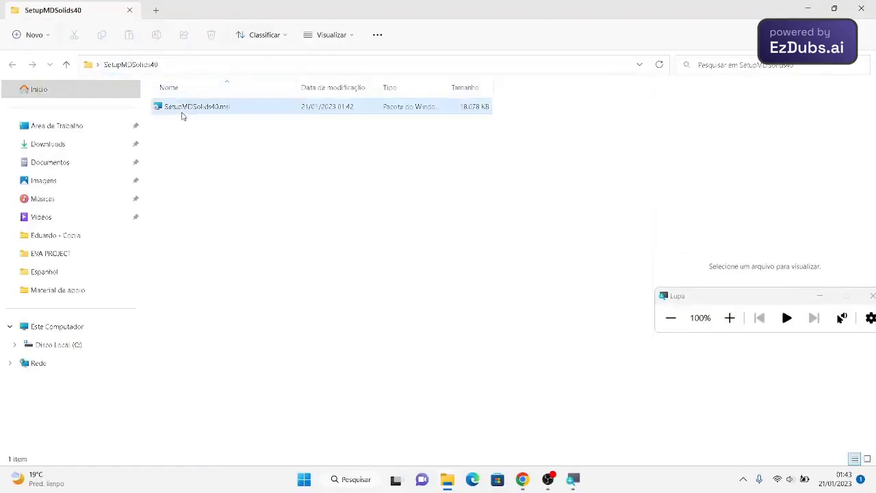
# Run SetupMDSolids40.msi through the wizard to install MDSolids into Program Files (x86)\MDSolids40.
pyautogui.doubleClick(204, 108)
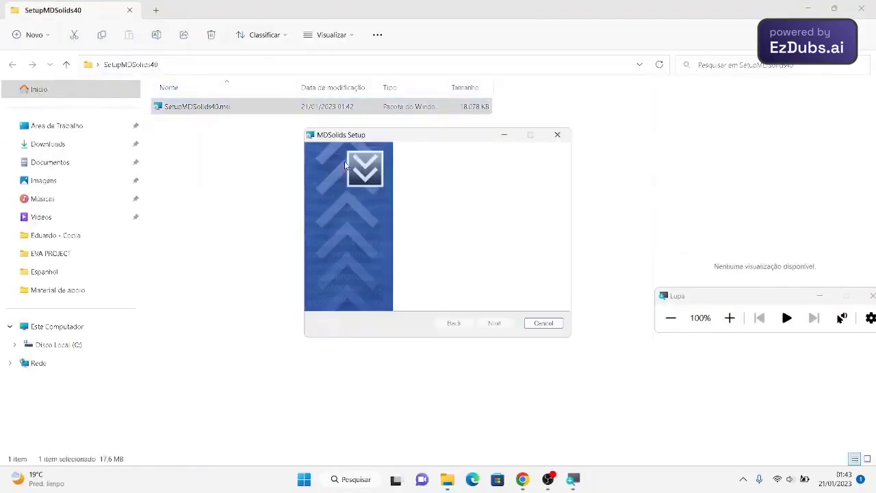
pyautogui.click(494, 327)
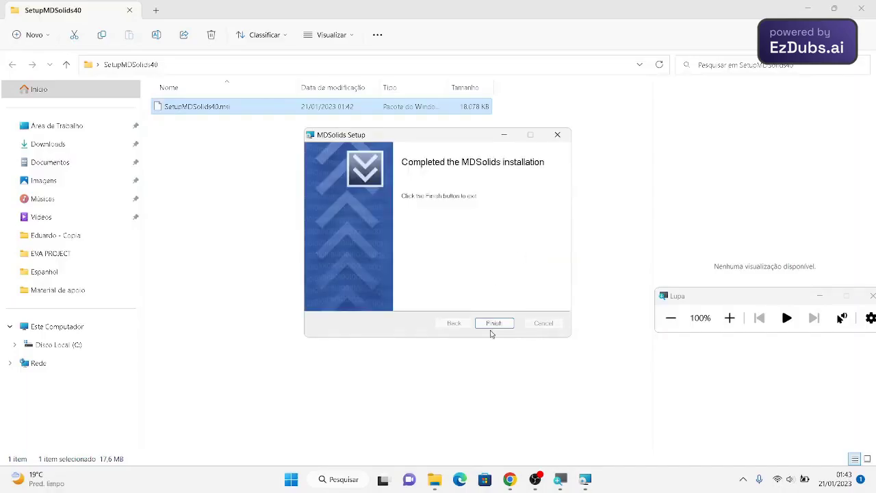
pyautogui.click(491, 324)
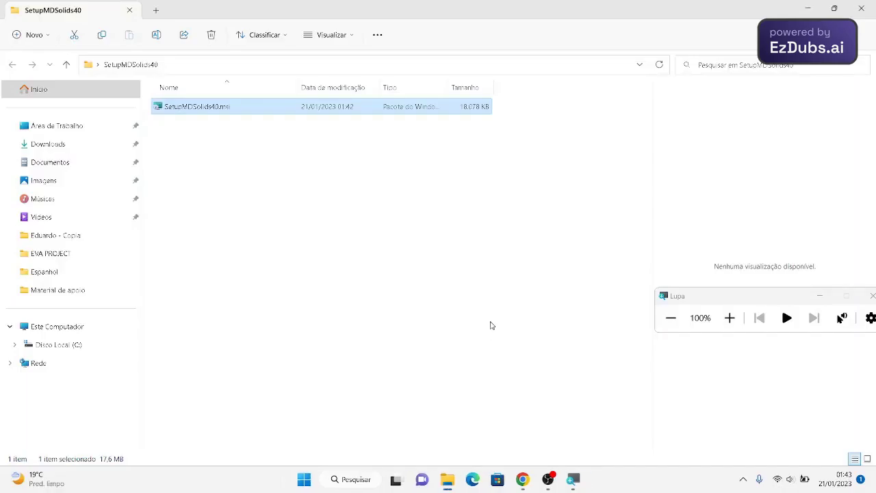
pyautogui.click(806, 9)
# Launch MDSolids 4.0 from its desktop shortcut.
pyautogui.moveTo(151, 189); pyautogui.dragTo(407, 293)
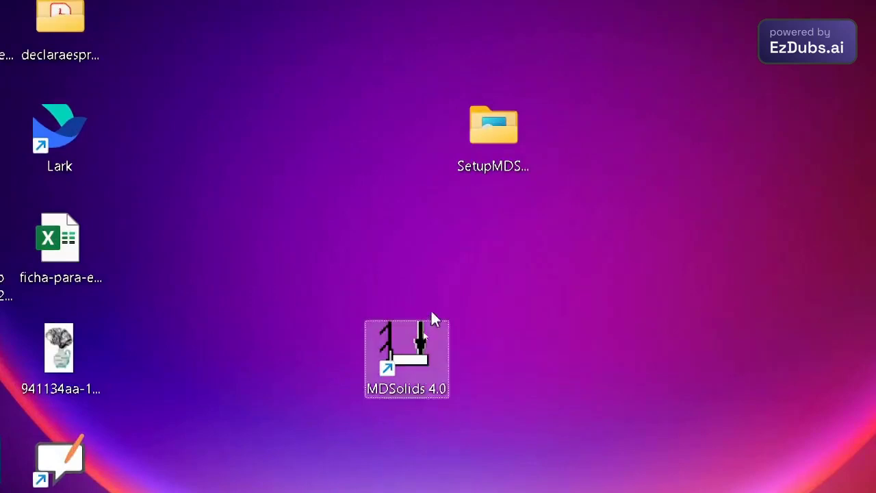
pyautogui.press('super+minus')
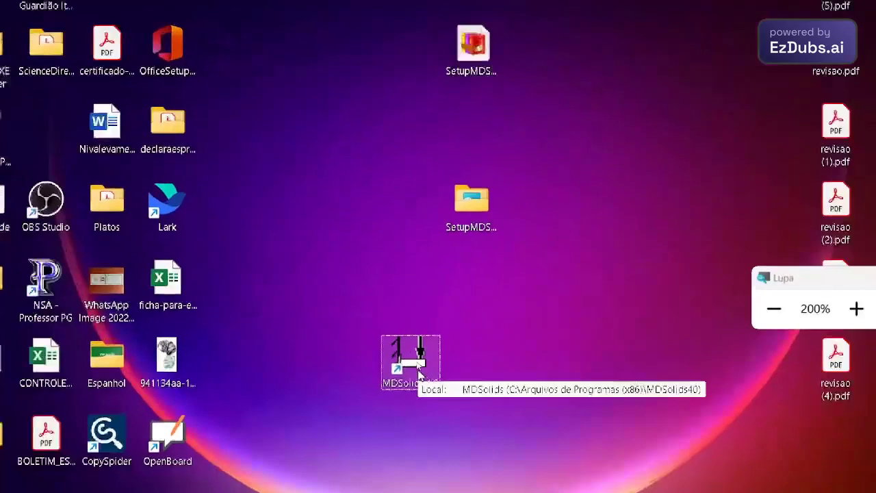
pyautogui.doubleClick(414, 354)
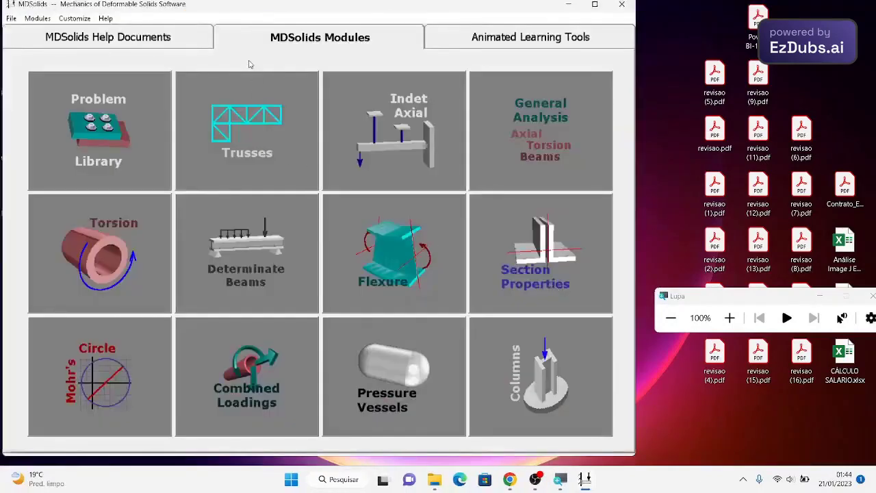
pyautogui.click(104, 19)
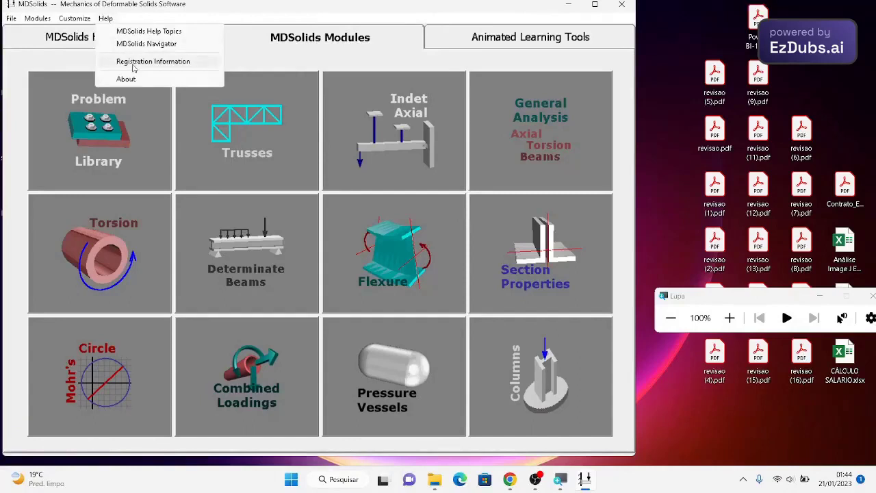
pyautogui.click(135, 63)
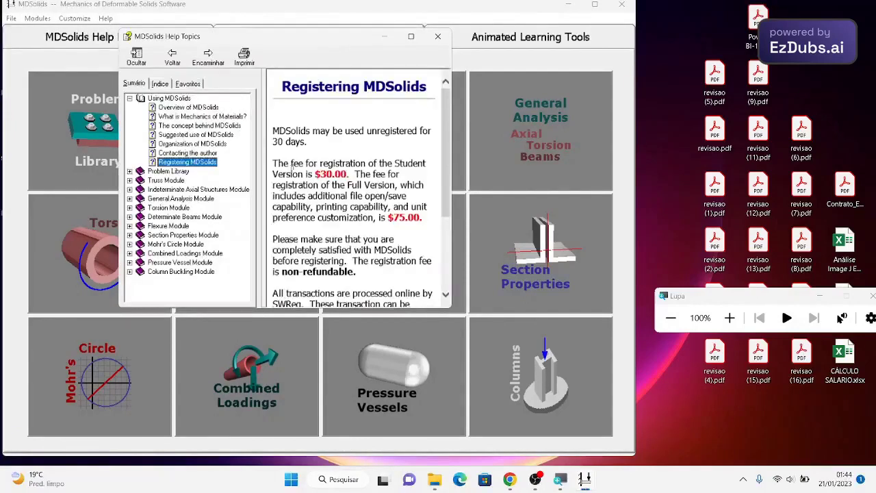
pyautogui.click(437, 37)
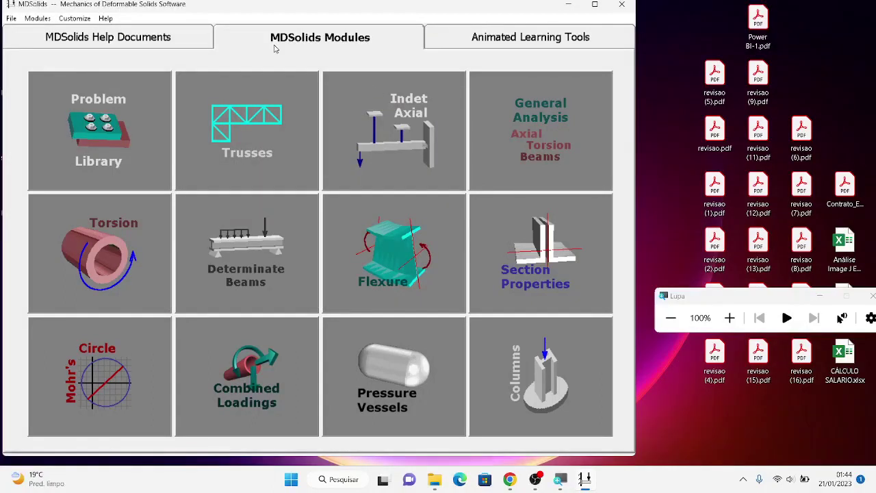
# Maximize the MDSolids window showing the Modules grid.
pyautogui.click(595, 6)
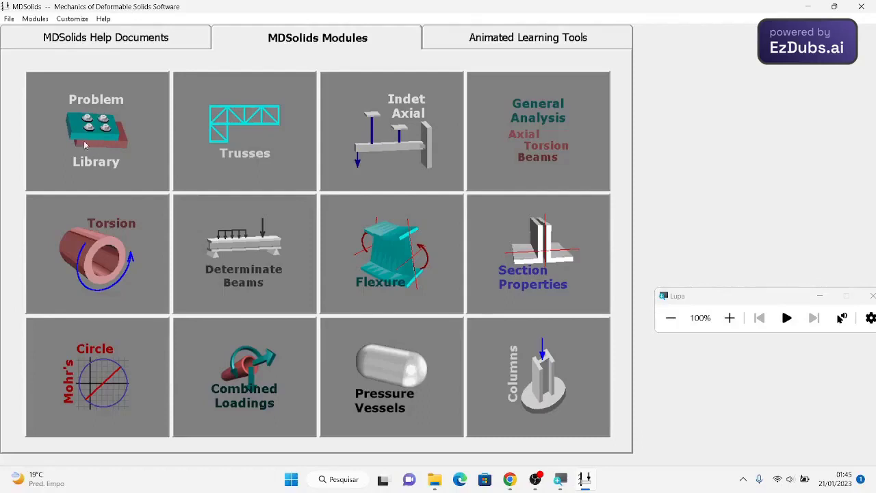
# Open the maximized Problem Library at Normal Stress > Segmented axial members > Horizontal axial members.
pyautogui.click(106, 134)
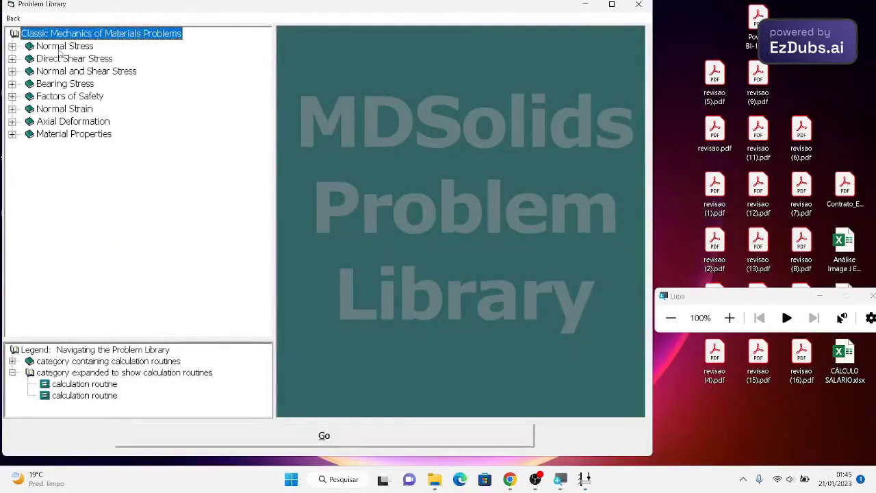
pyautogui.click(611, 4)
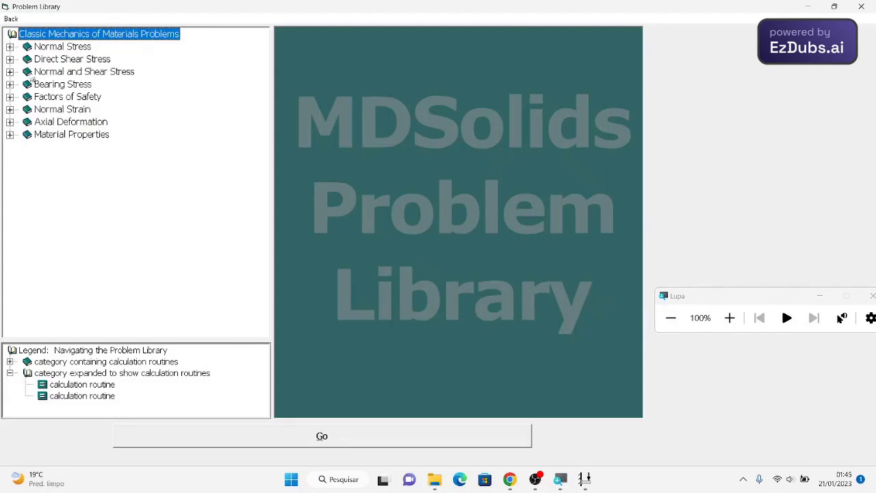
pyautogui.click(11, 47)
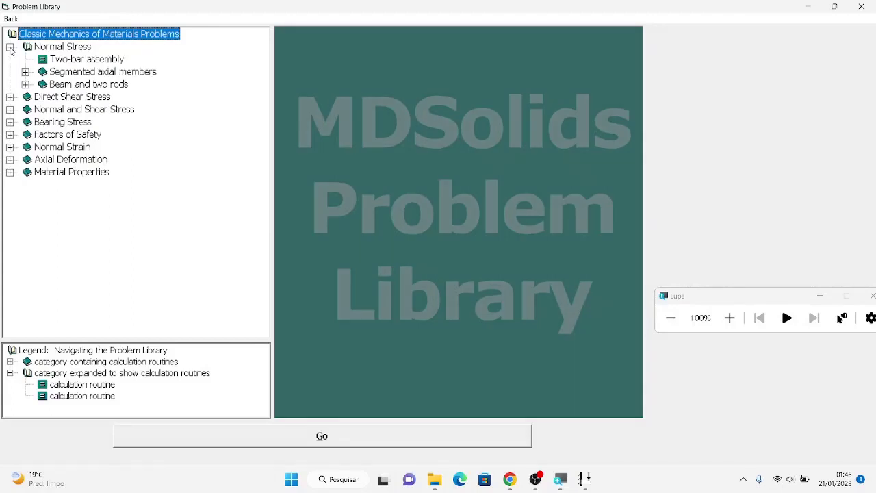
pyautogui.click(10, 97)
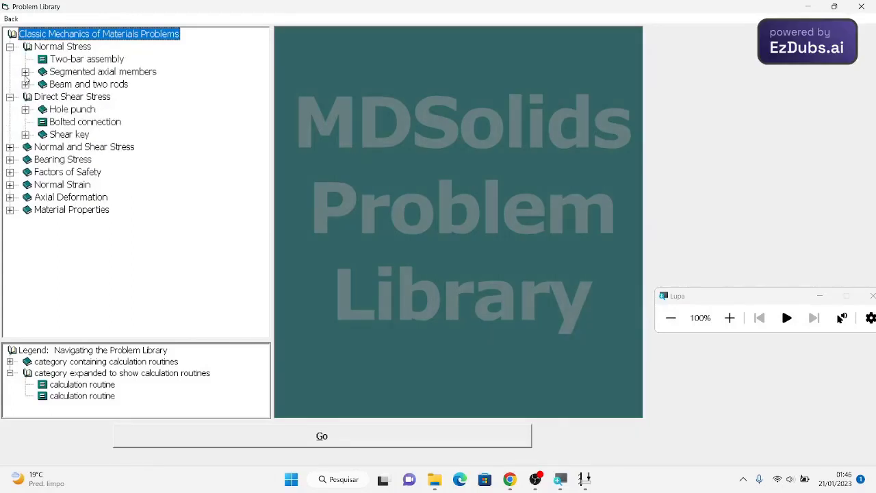
pyautogui.click(26, 73)
pyautogui.click(86, 86)
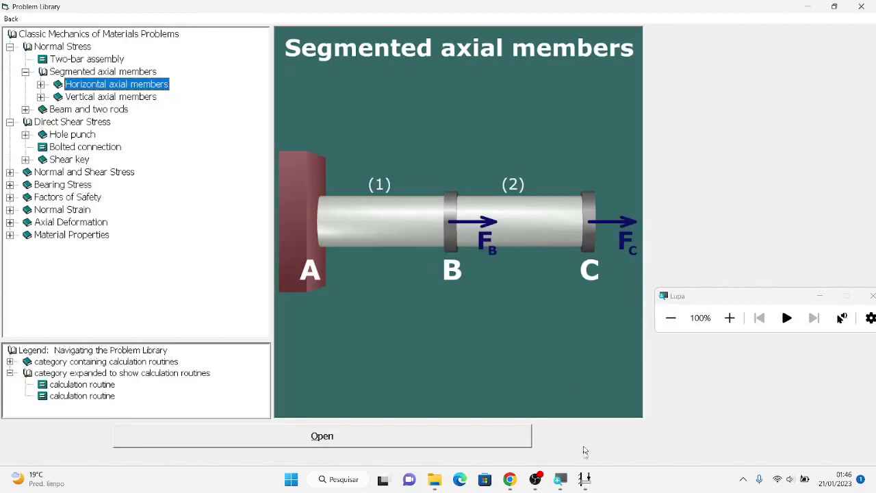
pyautogui.click(533, 482)
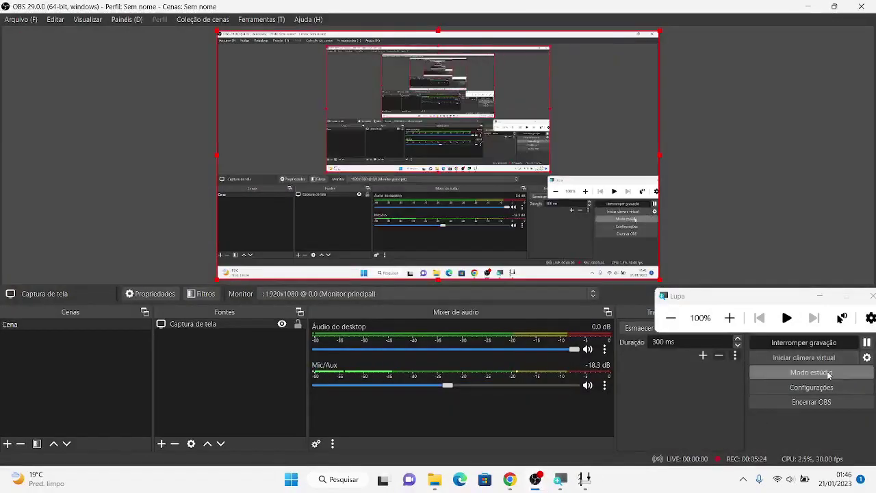